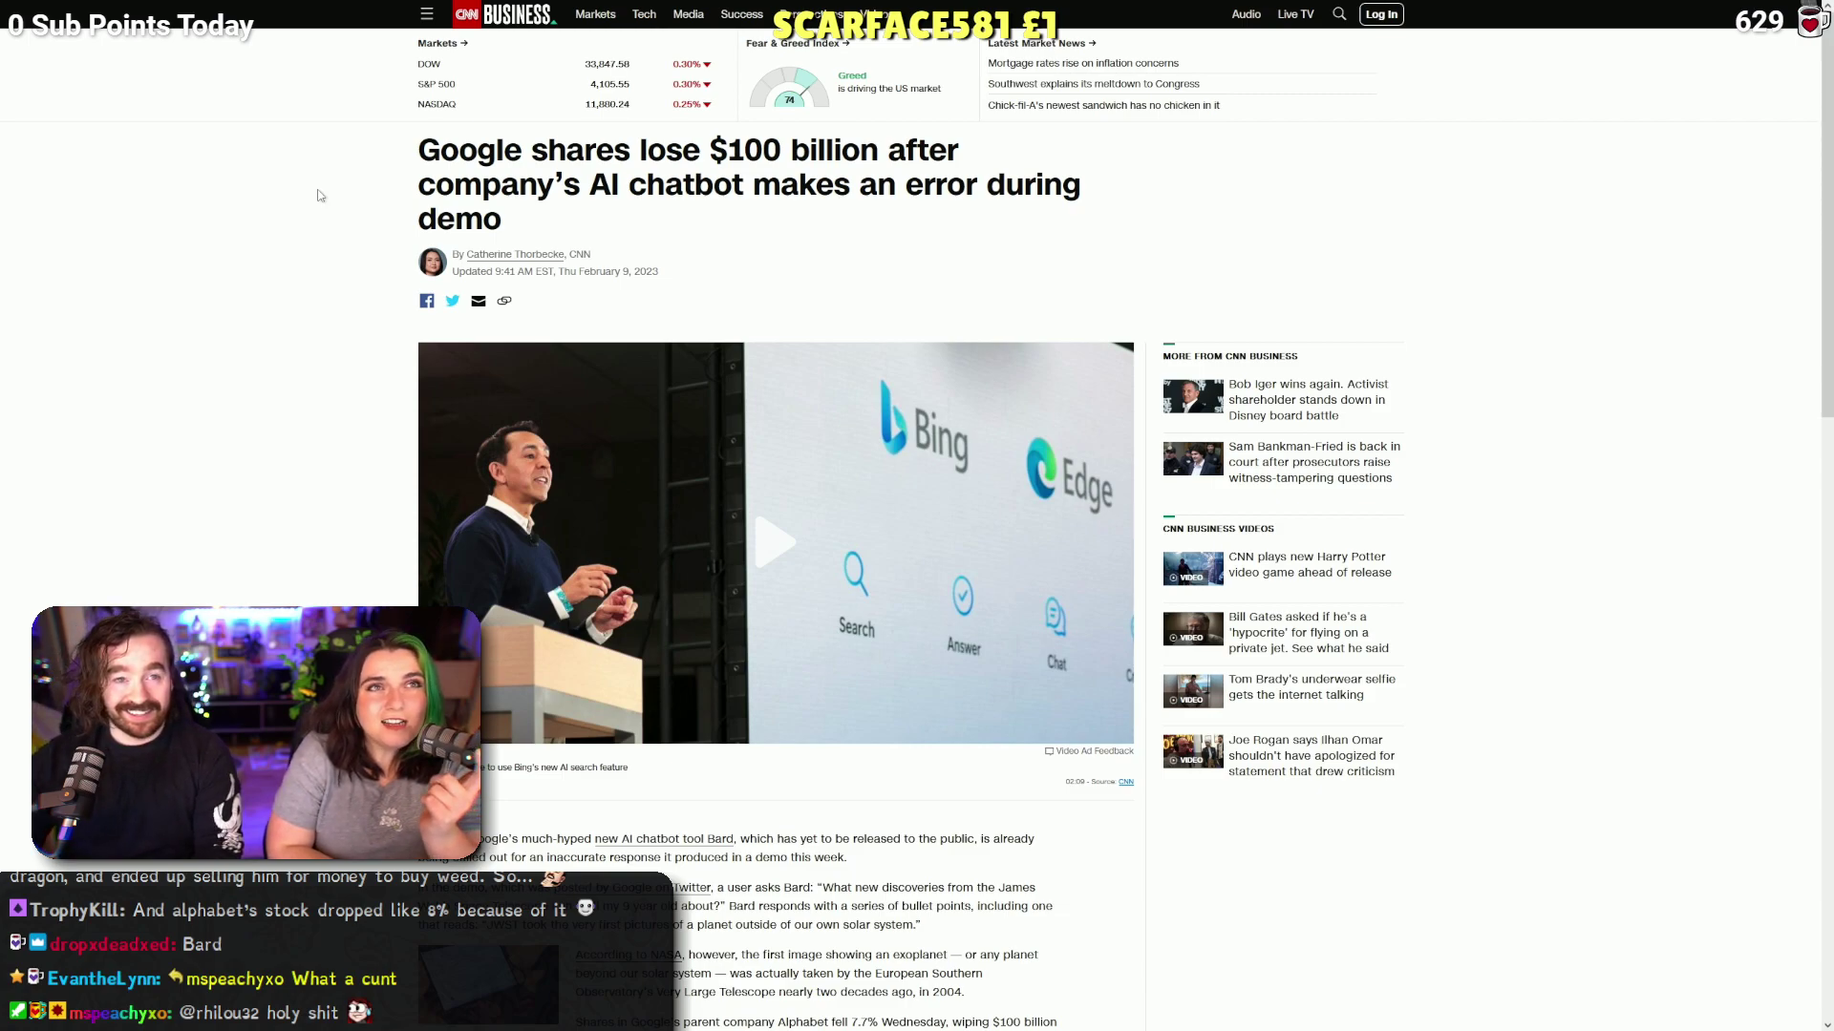
{"action": "scroll", "coordinate": [263, 139], "scroll_direction": "down", "scroll_amount": 2}
{"action": "scroll", "coordinate": [225, 227], "scroll_direction": "down", "scroll_amount": 1}
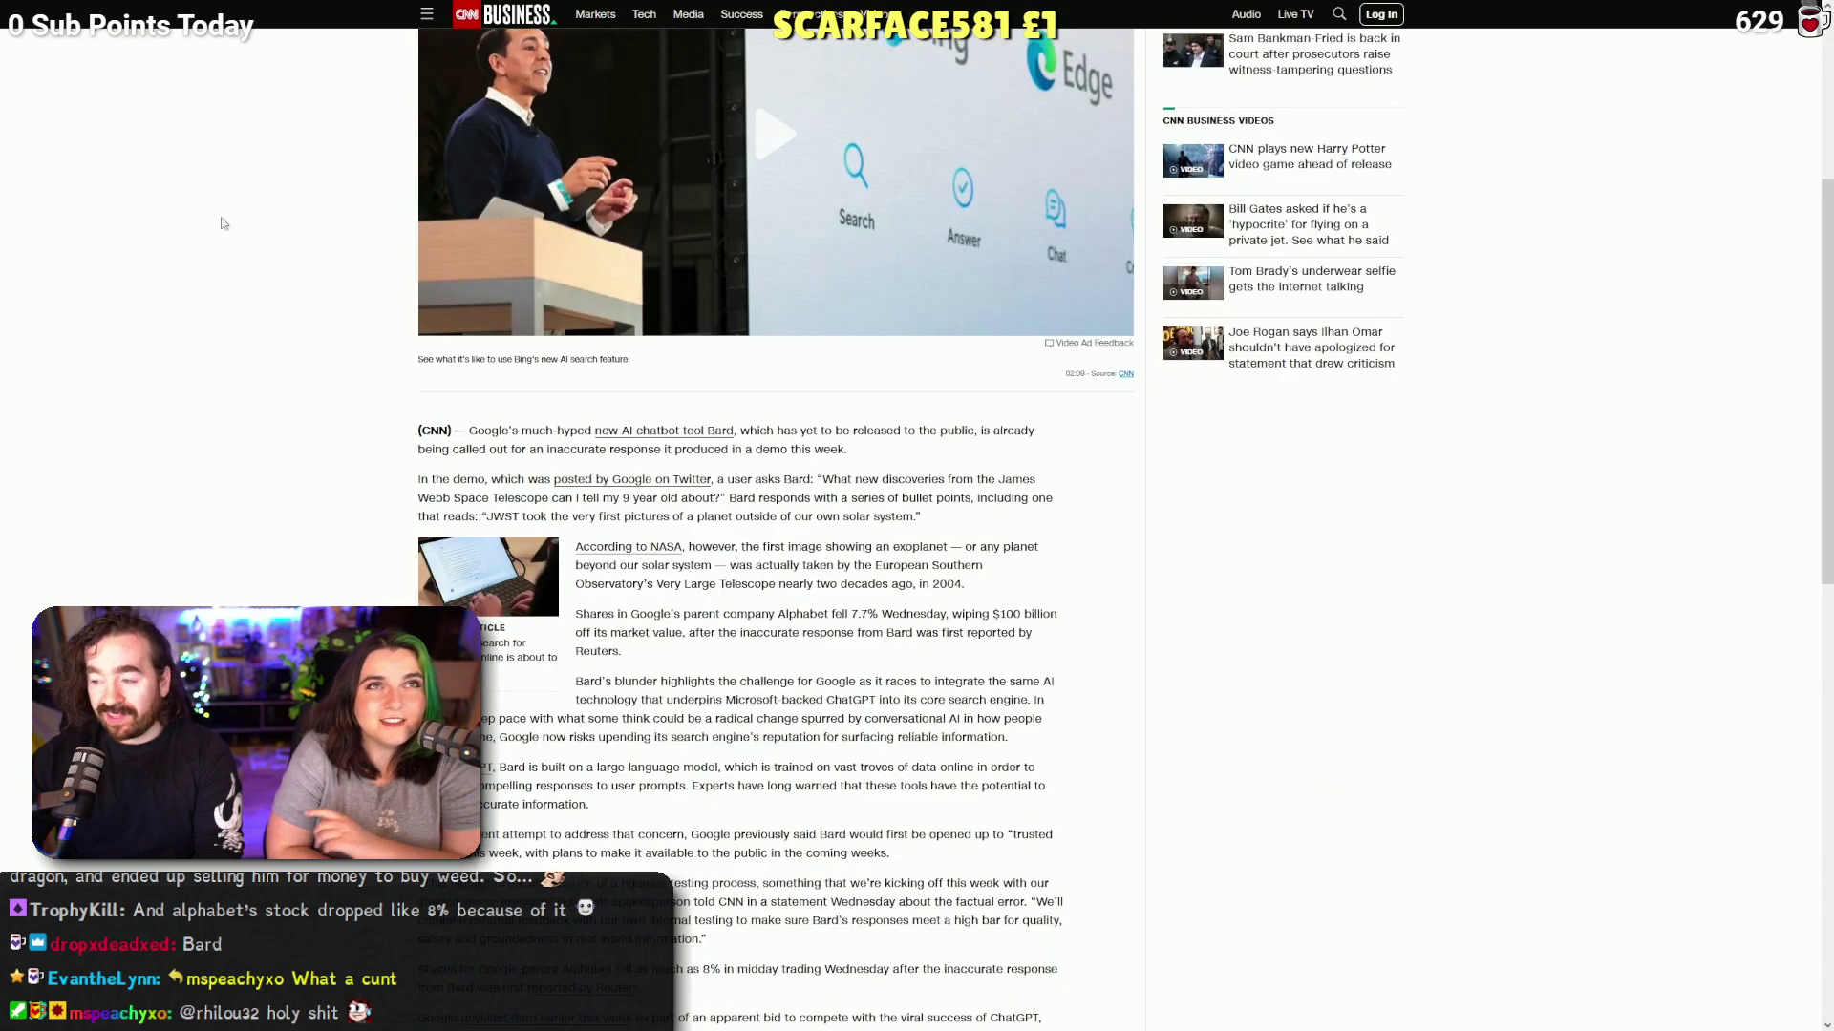
{"action": "scroll", "coordinate": [219, 228], "scroll_direction": "down", "scroll_amount": 1}
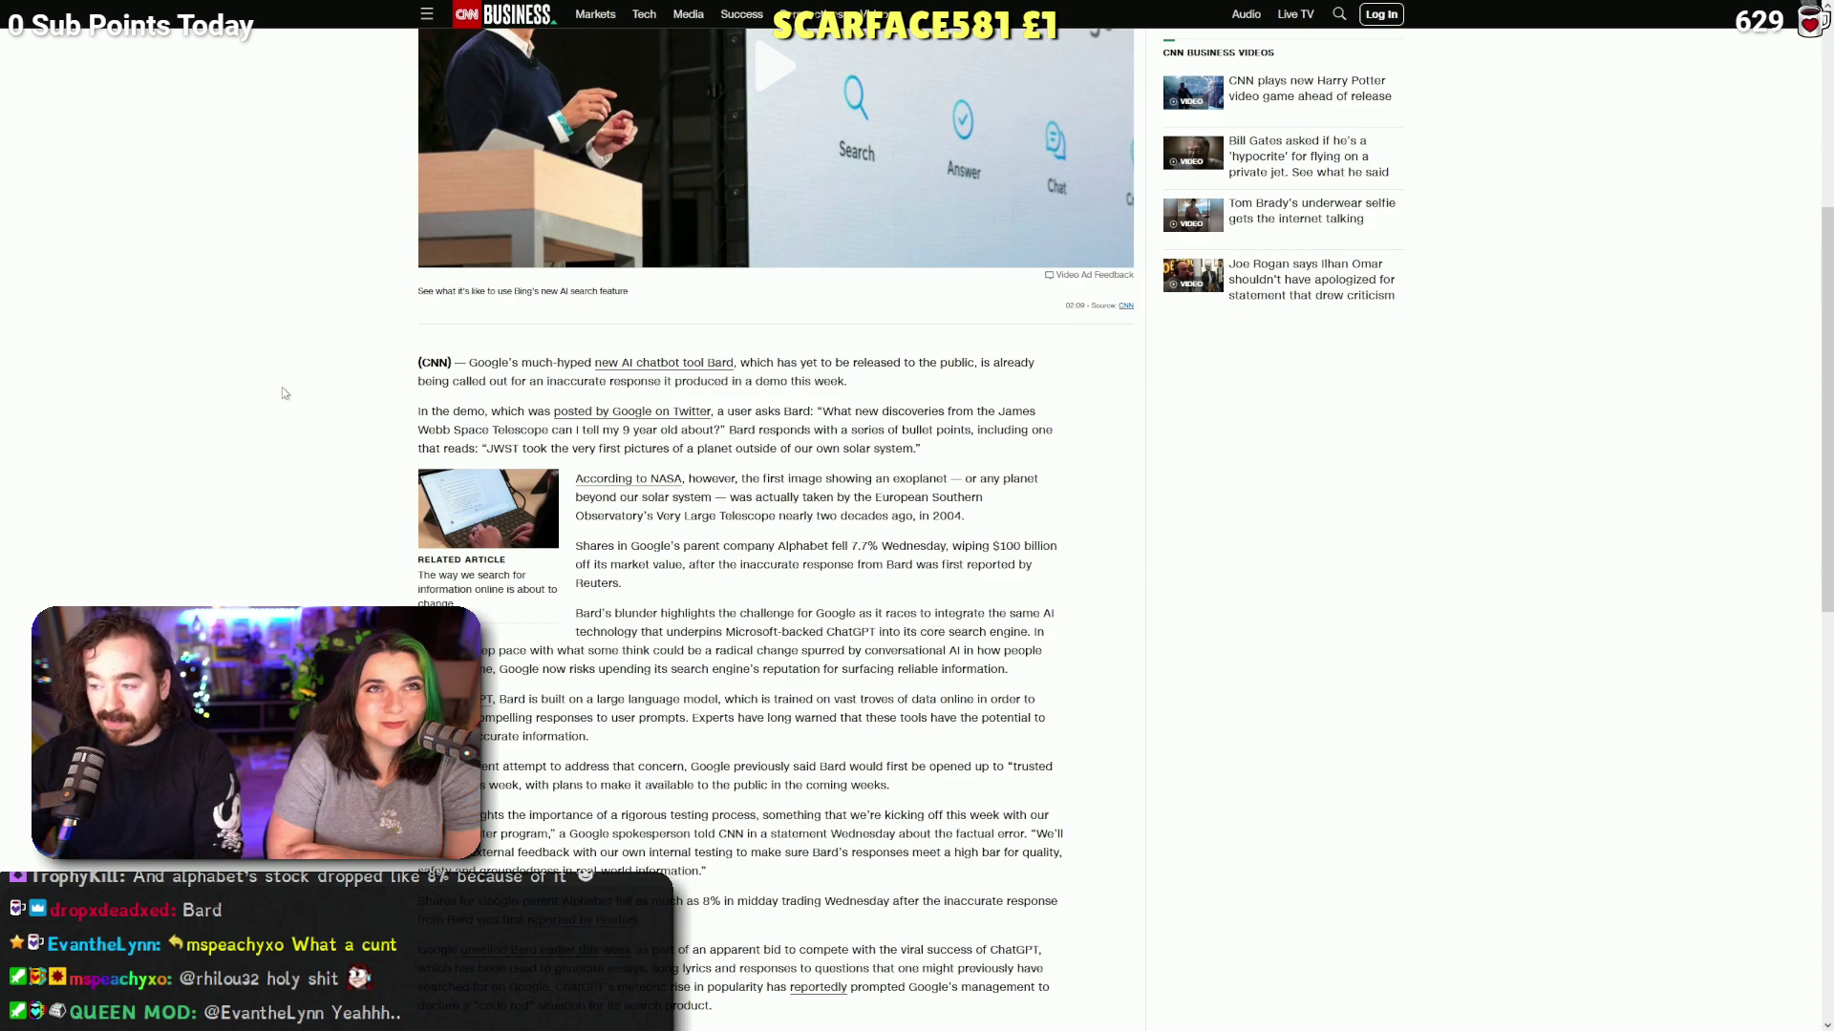
{"action": "scroll", "coordinate": [282, 387], "scroll_direction": "down", "scroll_amount": 1}
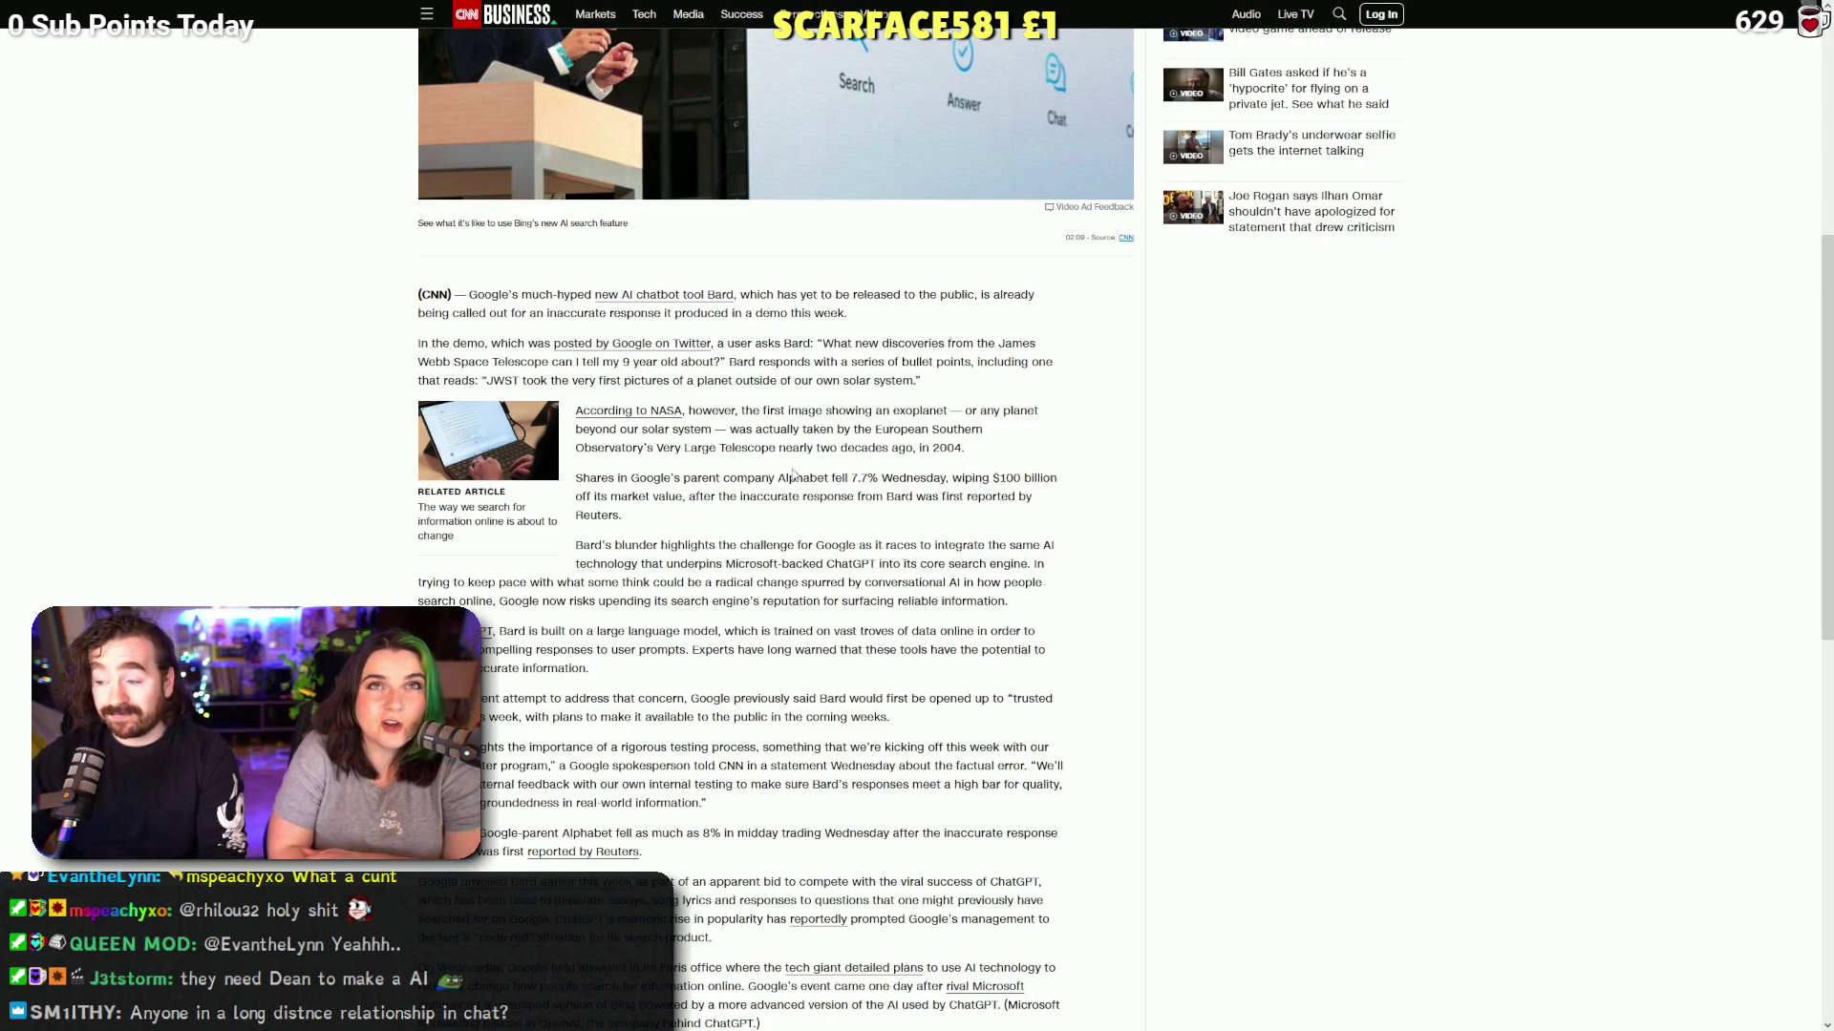
{"action": "middle_click", "coordinate": [298, 387]}
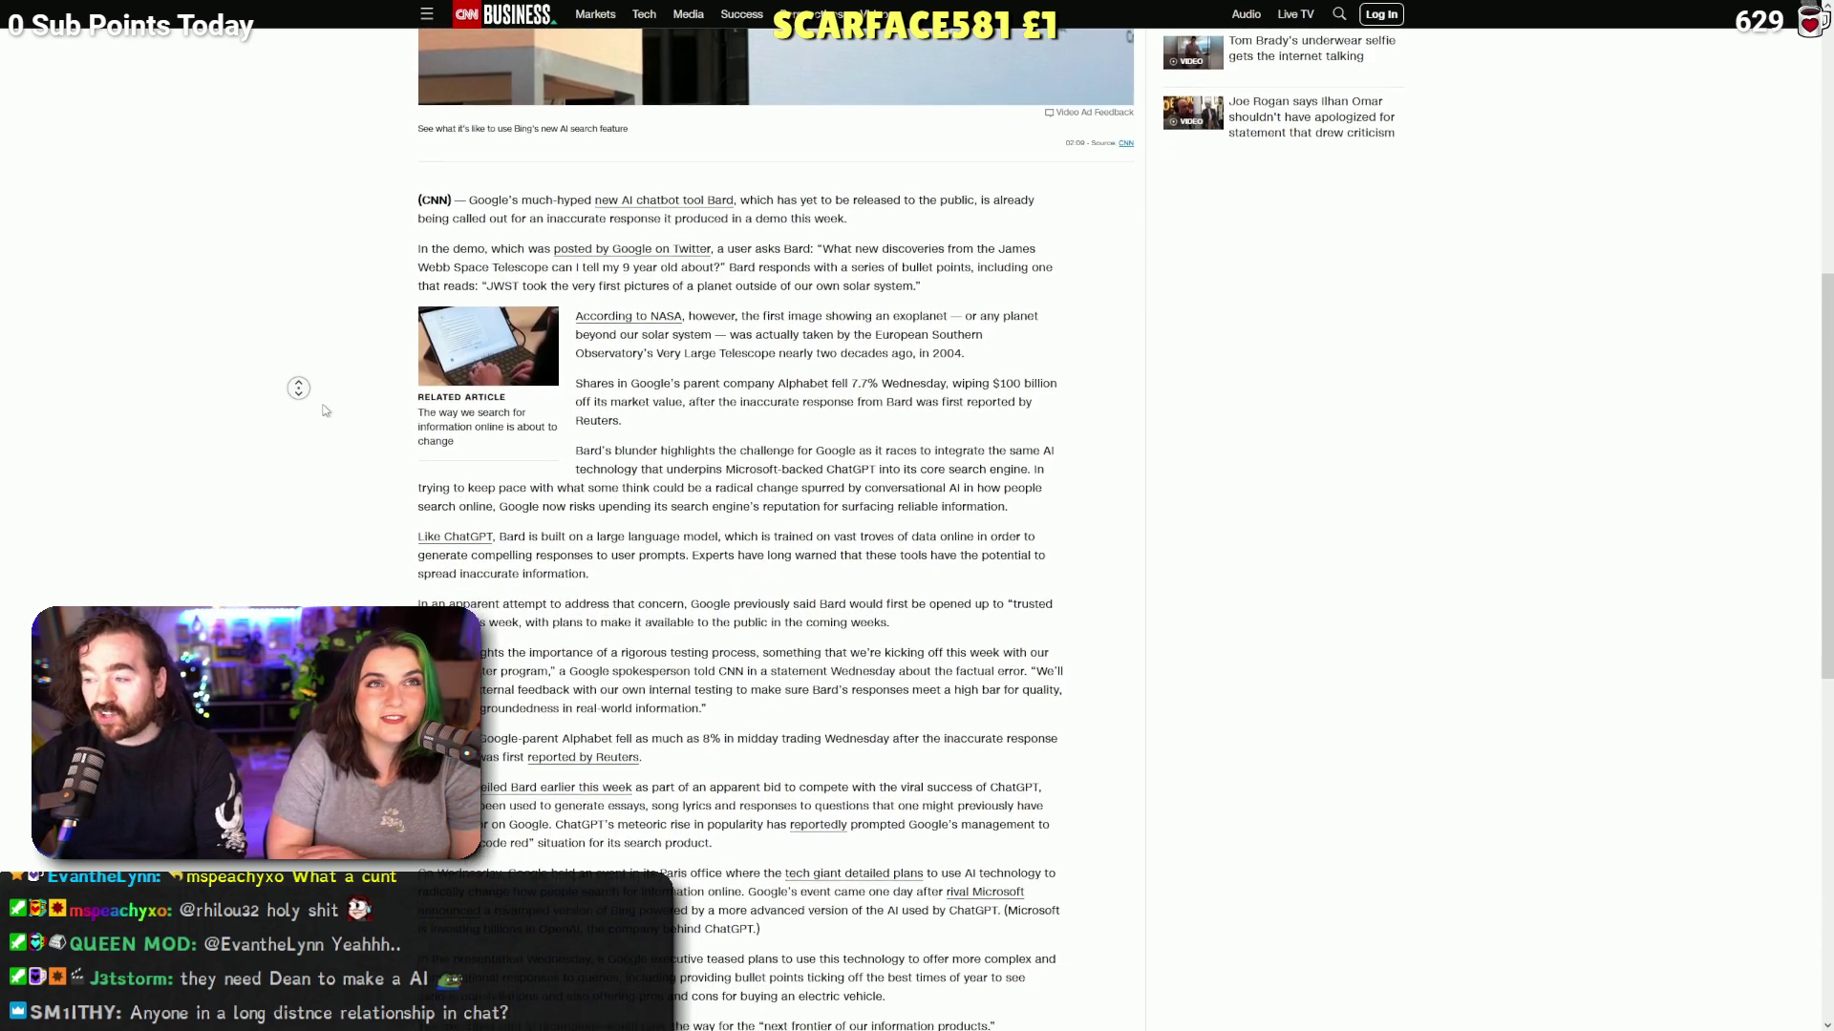
{"action": "left_click", "coordinate": [319, 394]}
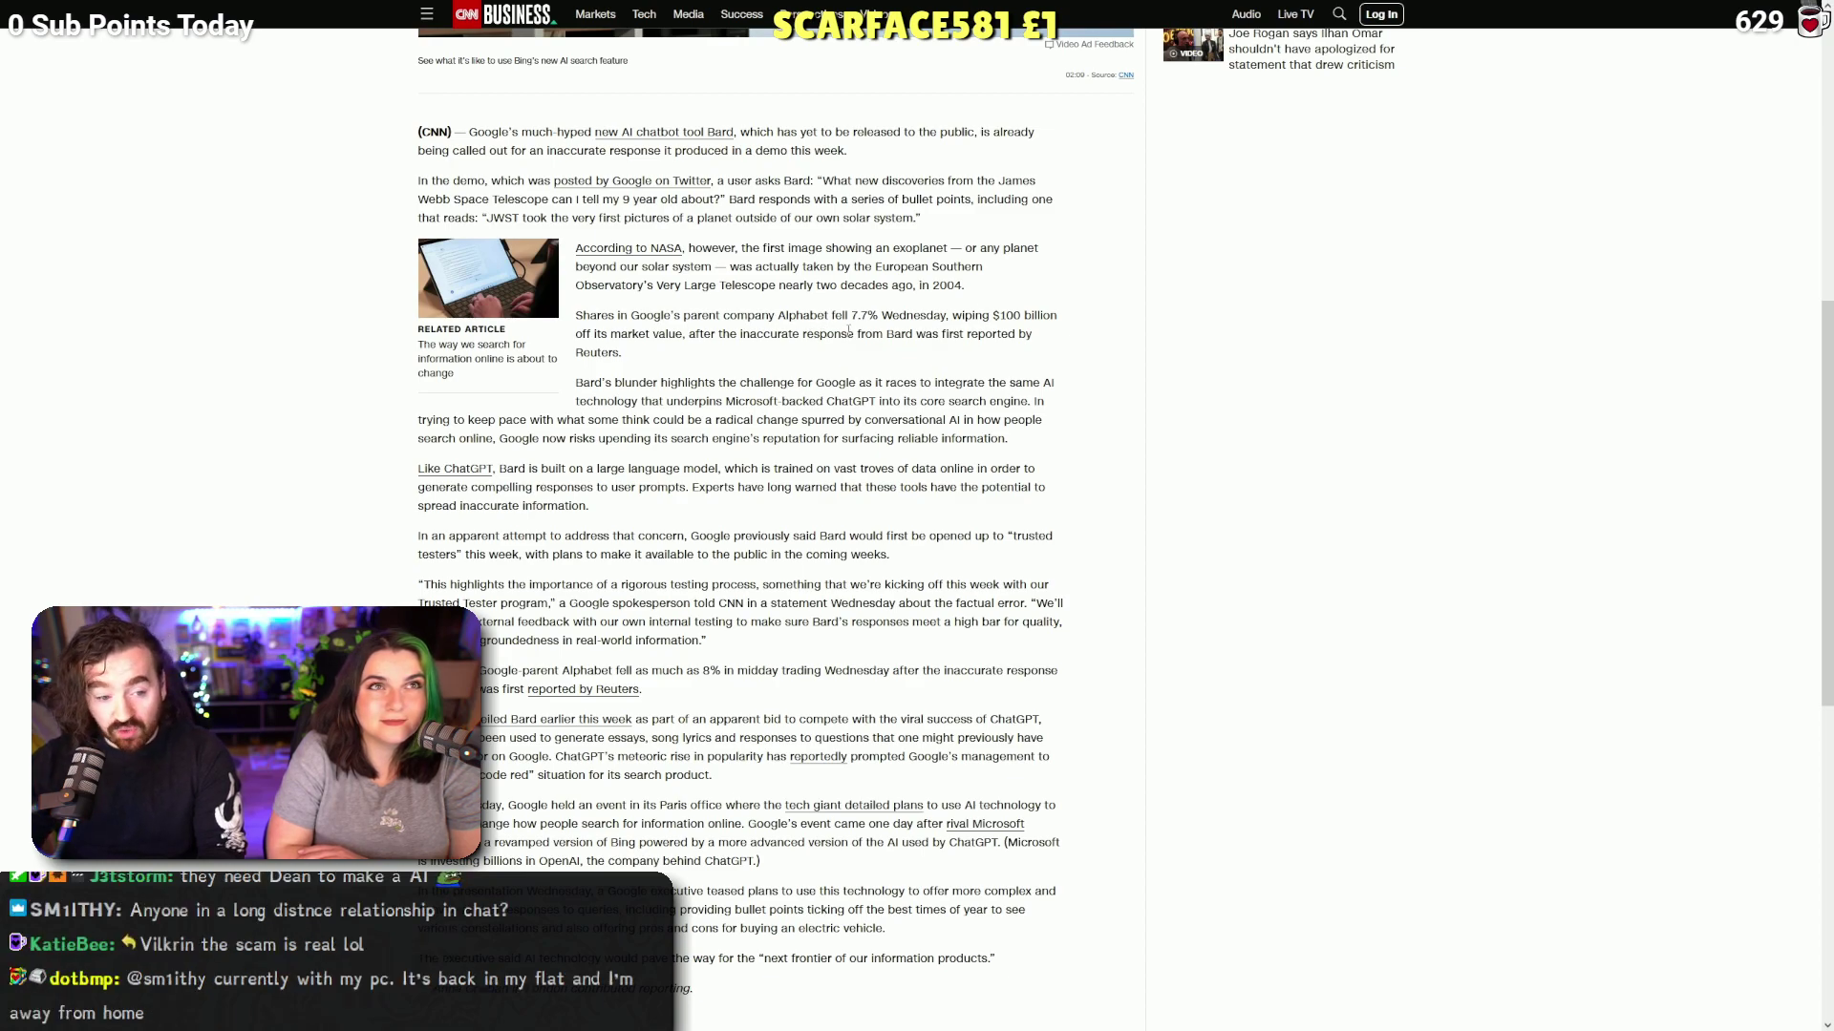
{"action": "scroll", "coordinate": [850, 330], "scroll_direction": "down", "scroll_amount": 5}
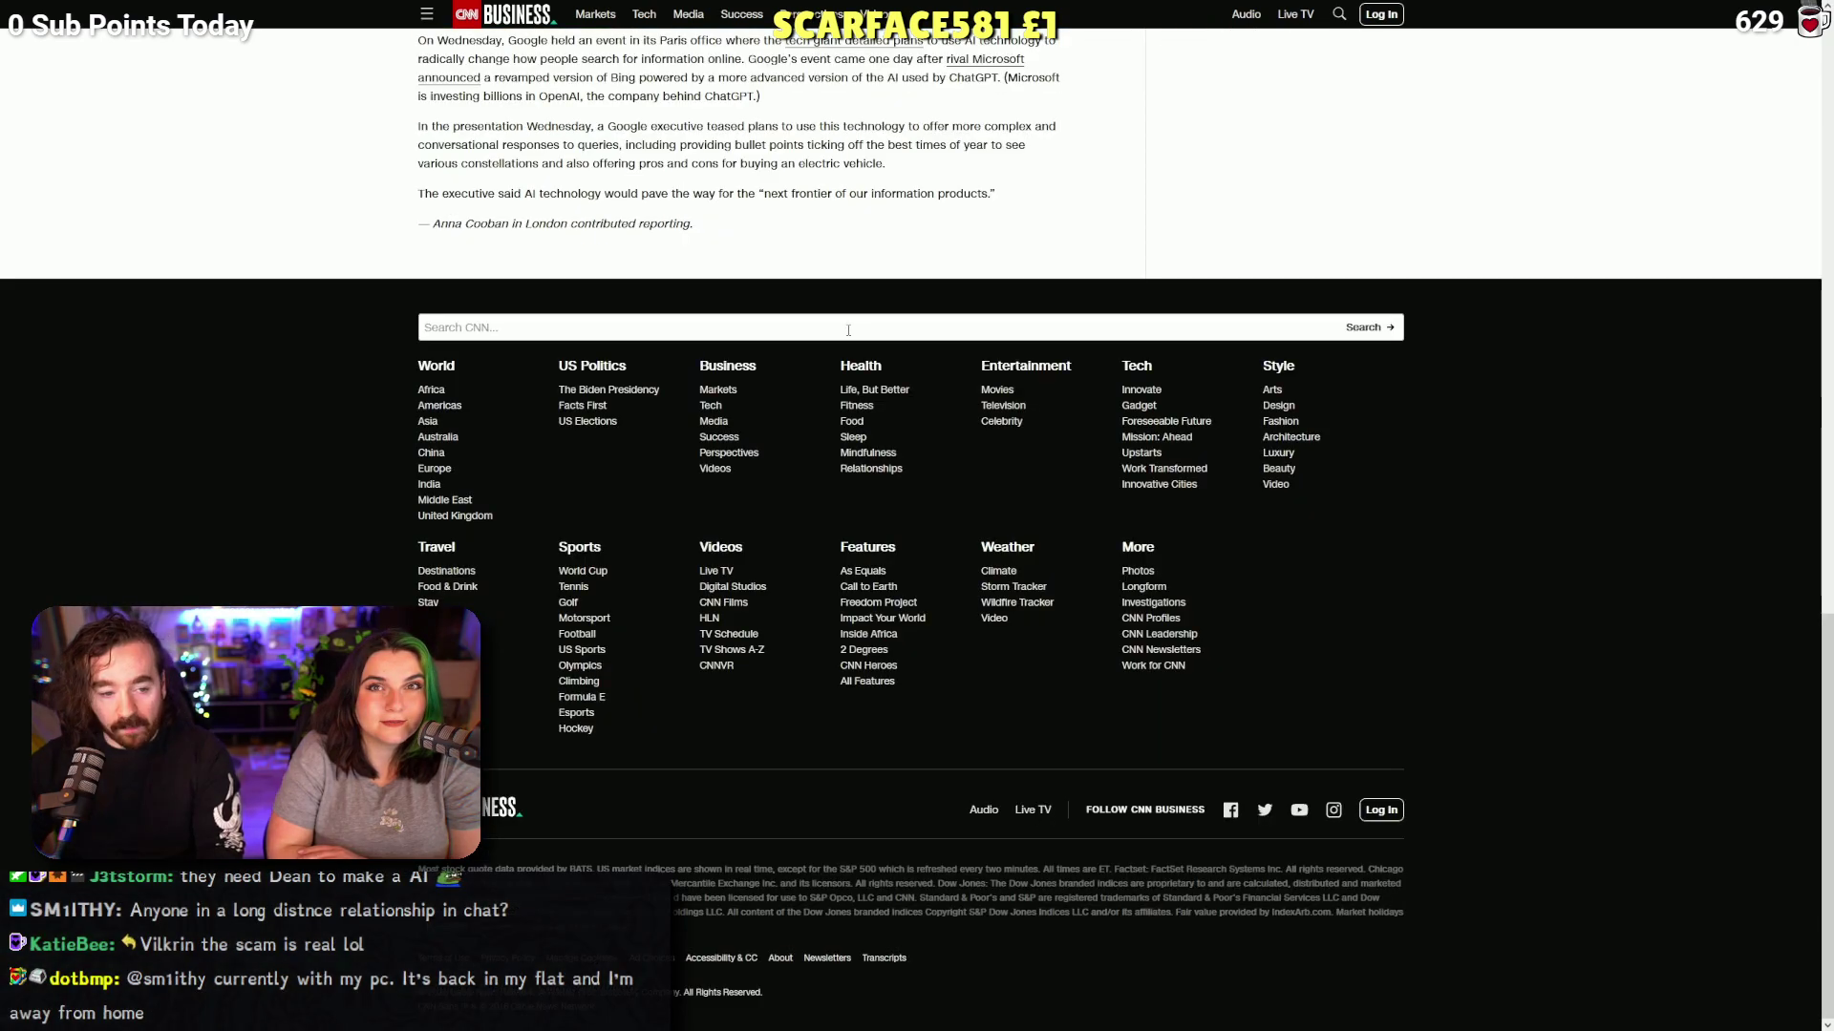
{"action": "scroll", "coordinate": [932, 315], "scroll_direction": "up", "scroll_amount": 15}
{"action": "scroll", "coordinate": [802, 431], "scroll_direction": "down", "scroll_amount": 3}
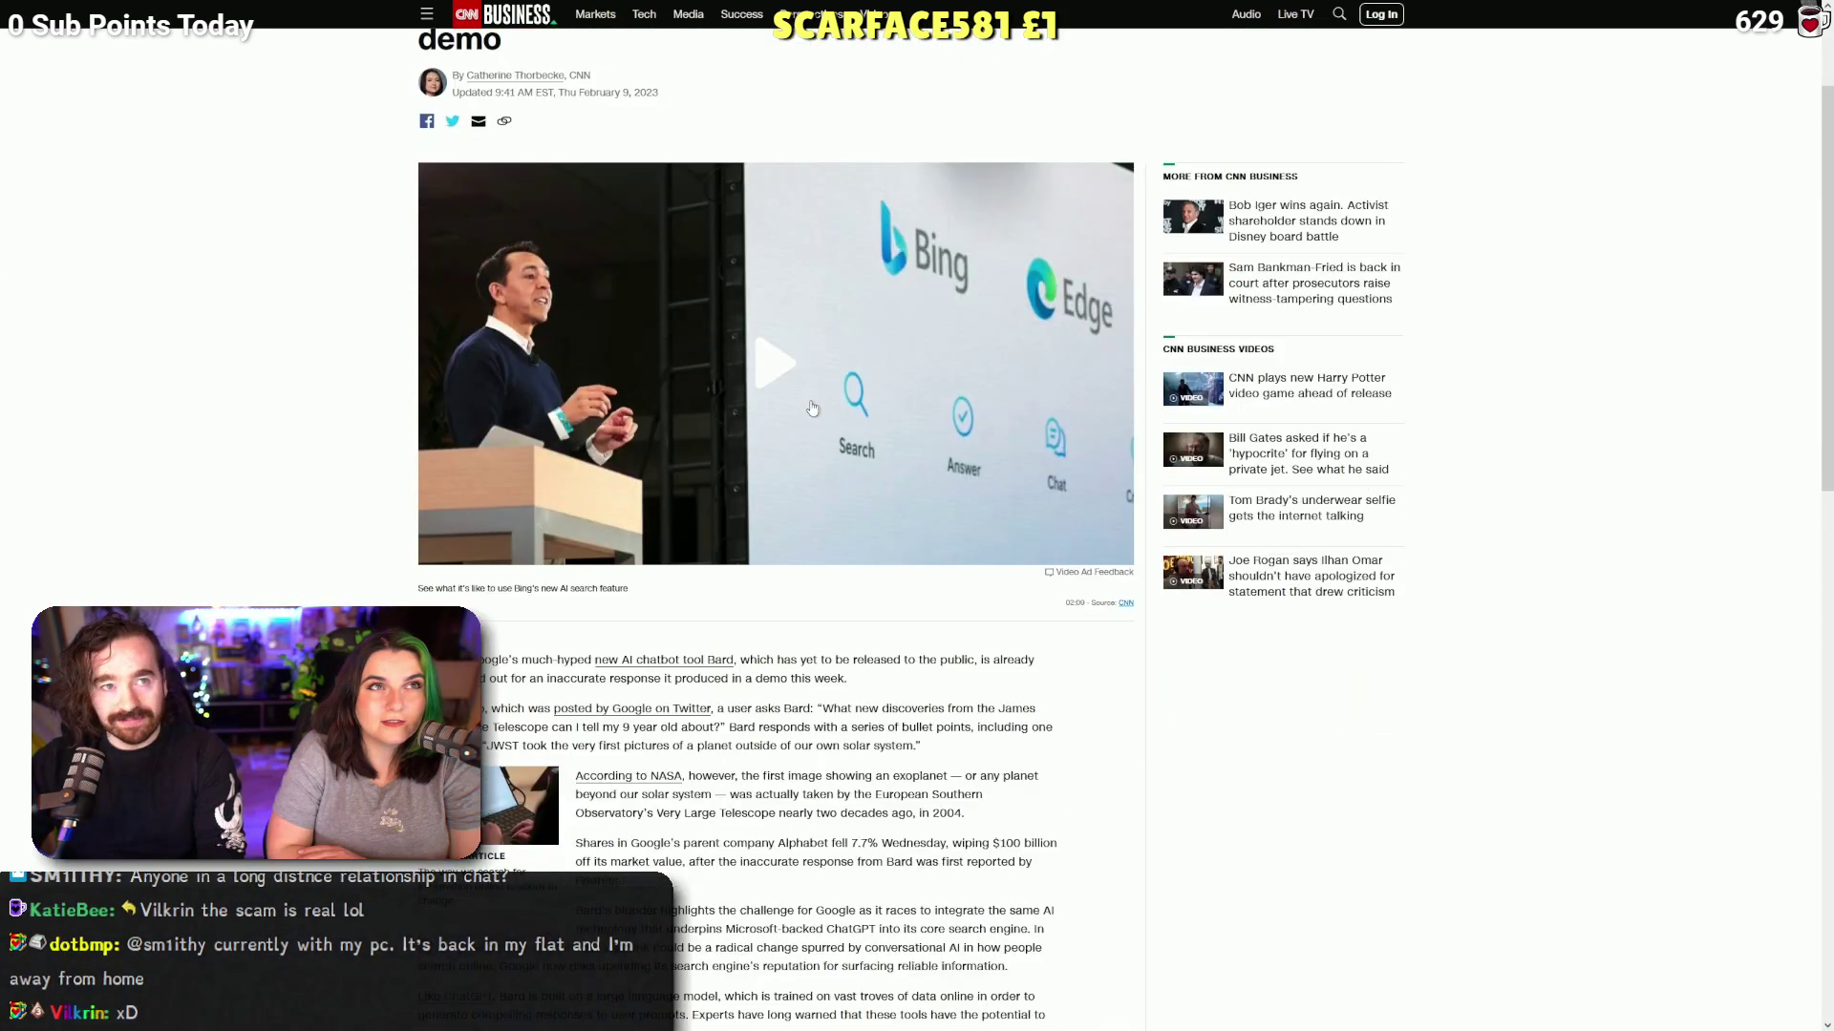
{"action": "scroll", "coordinate": [757, 519], "scroll_direction": "down", "scroll_amount": 2}
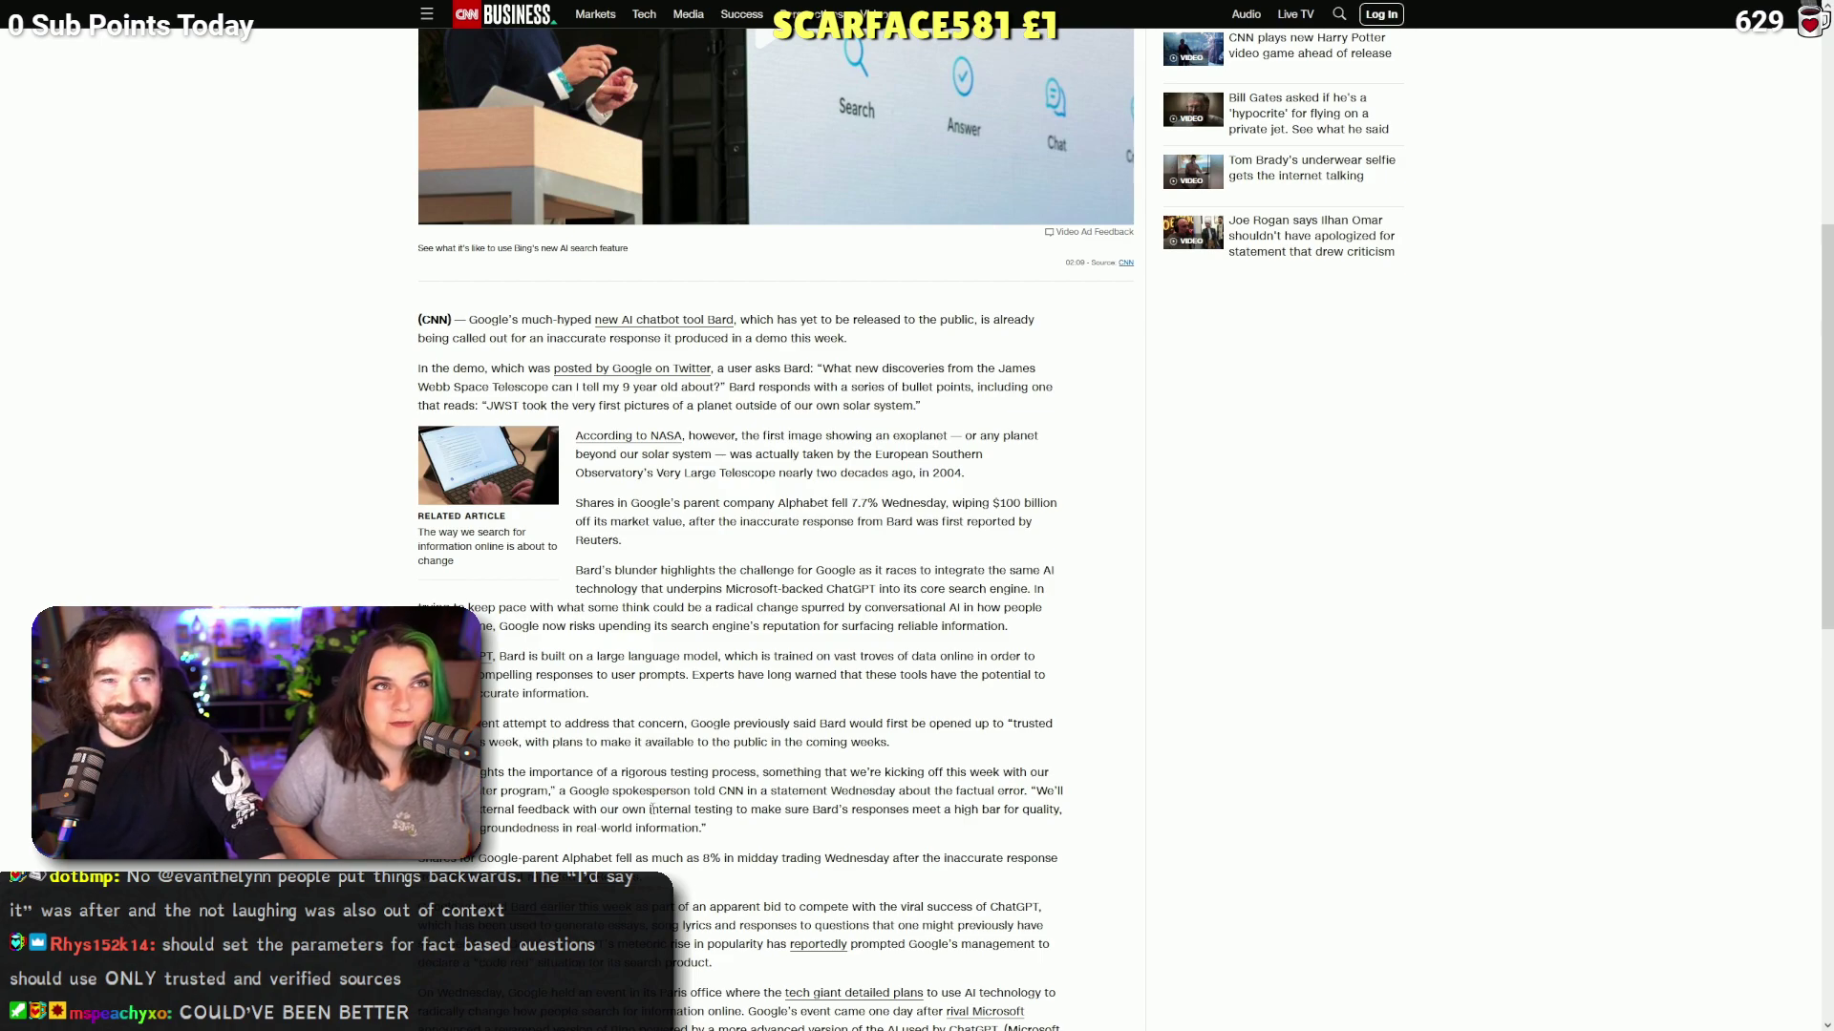
{"action": "scroll", "coordinate": [601, 724], "scroll_direction": "down", "scroll_amount": 2}
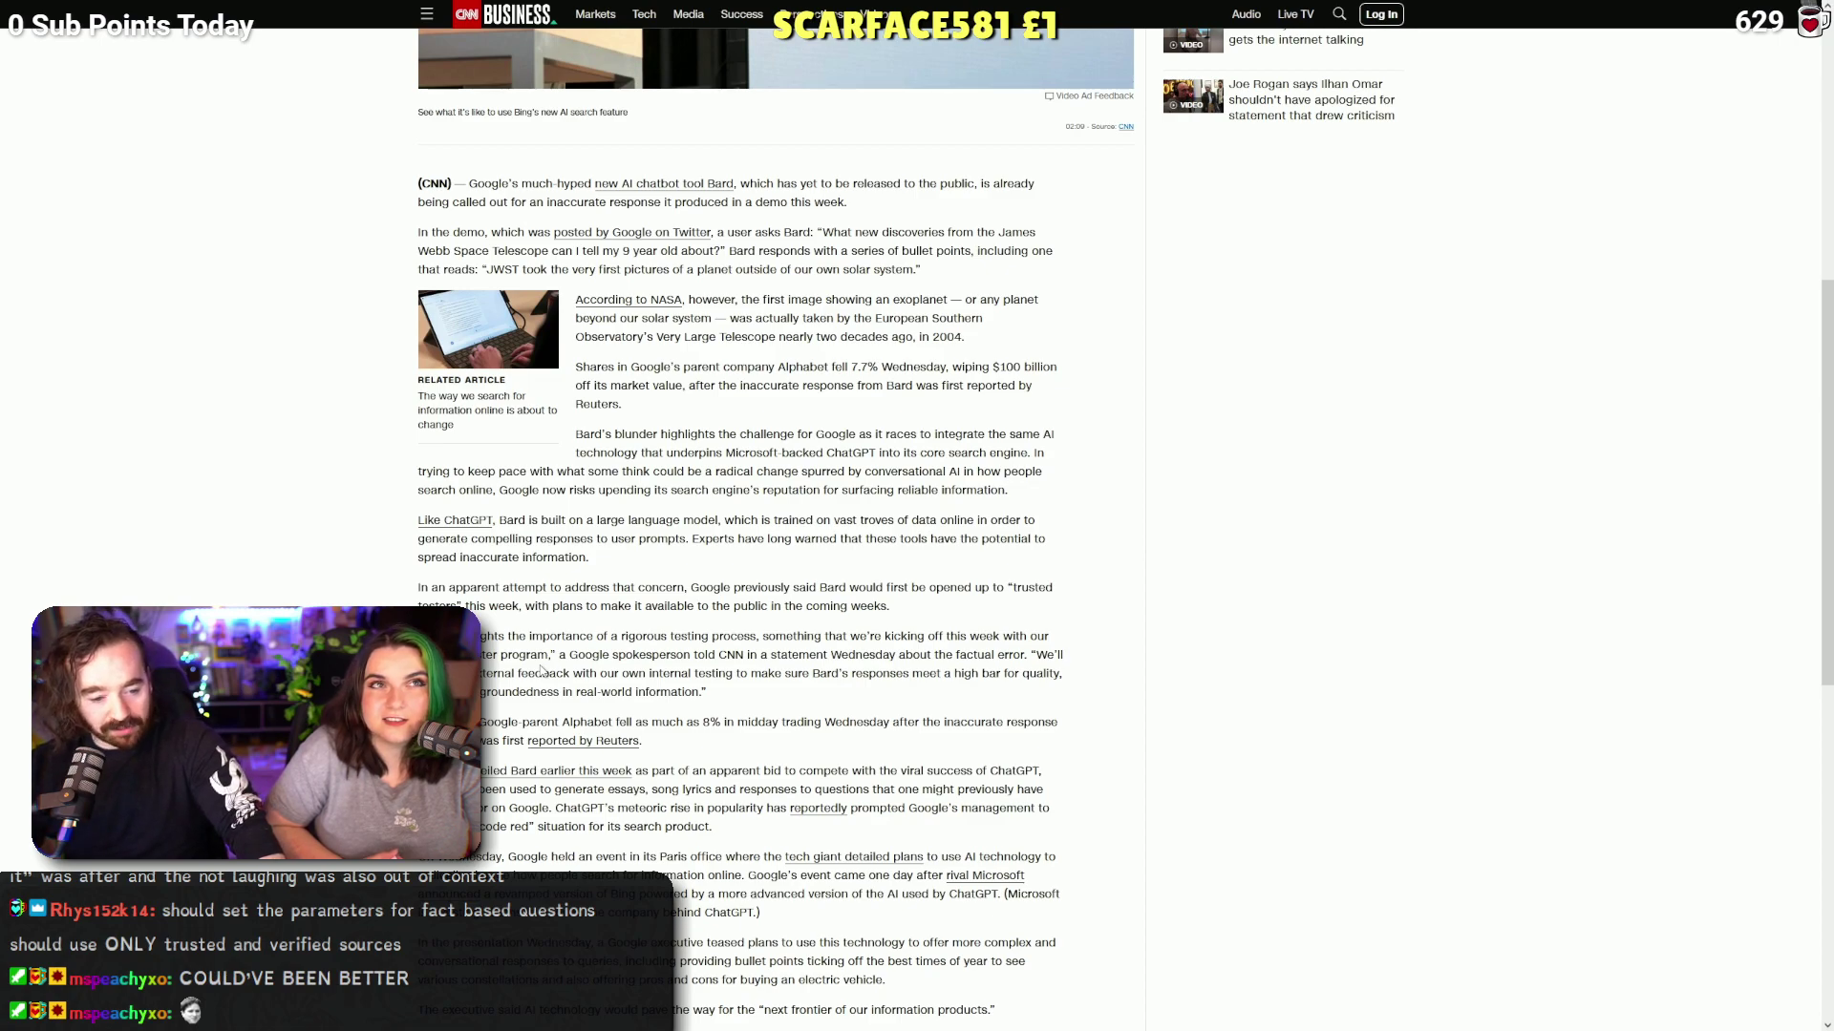
{"action": "scroll", "coordinate": [540, 670], "scroll_direction": "down", "scroll_amount": 1}
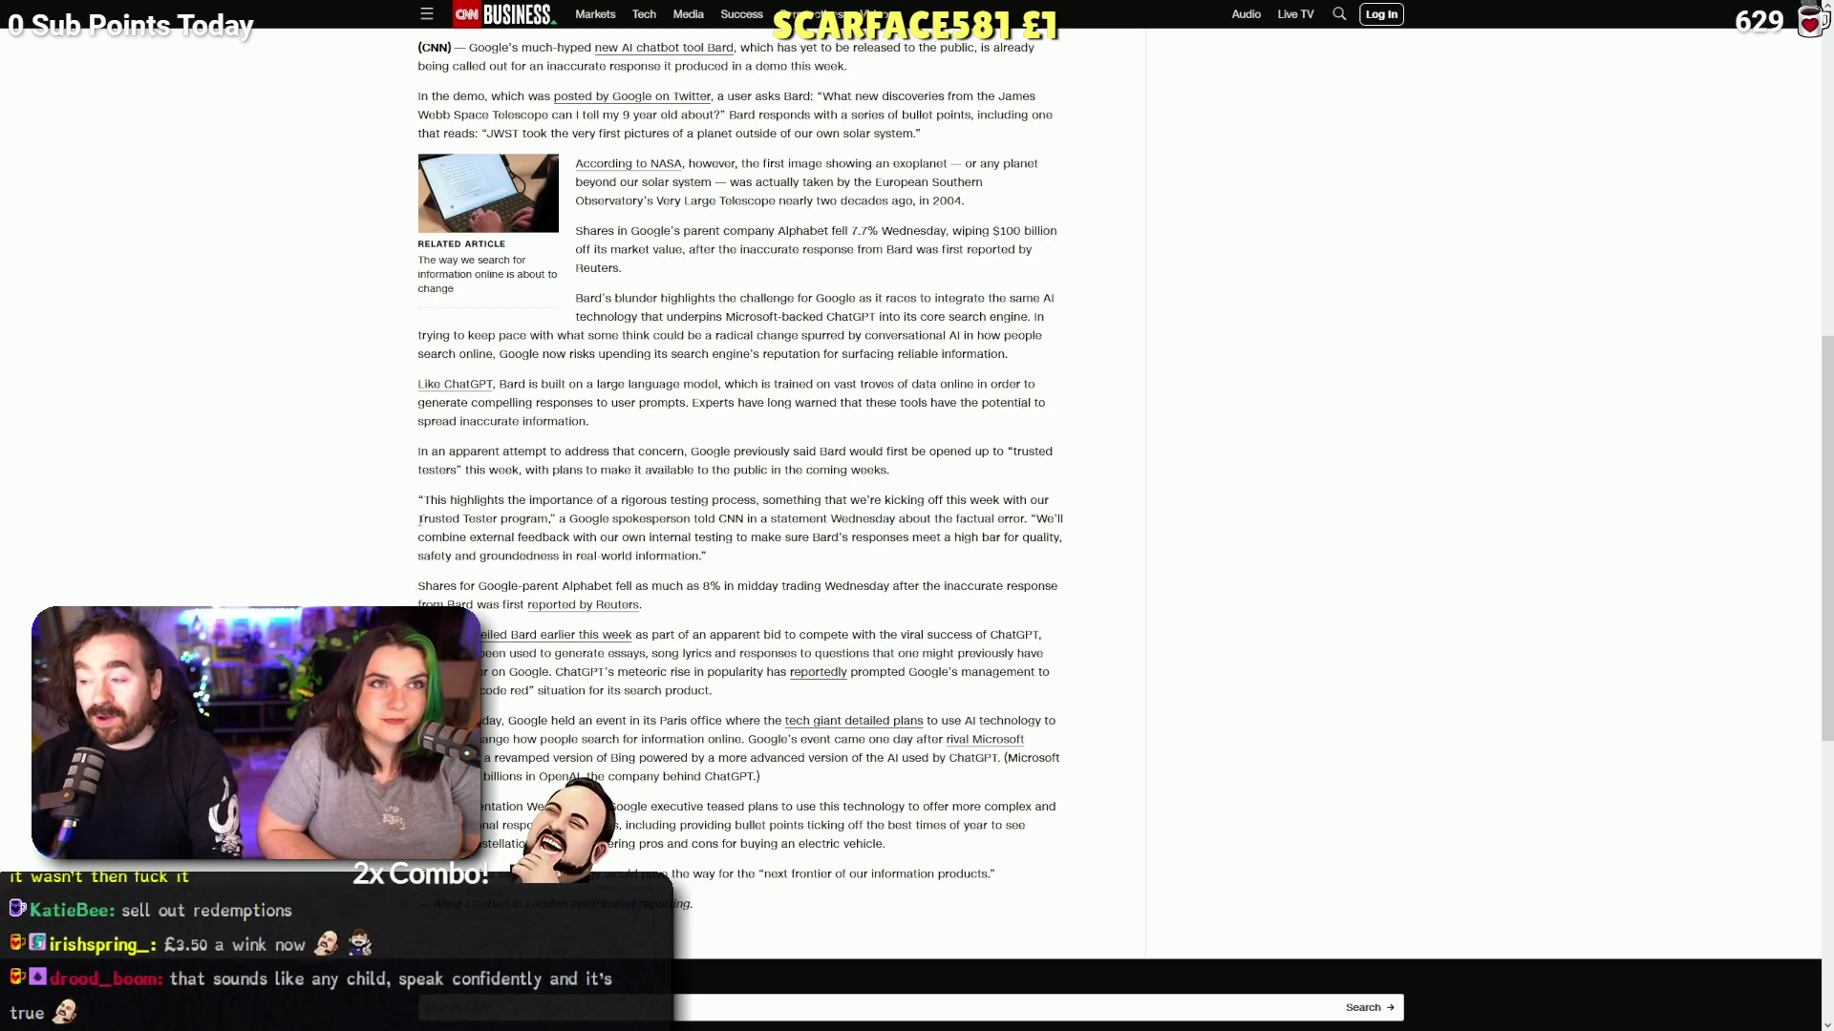
{"action": "scroll", "coordinate": [750, 542], "scroll_direction": "up", "scroll_amount": 5}
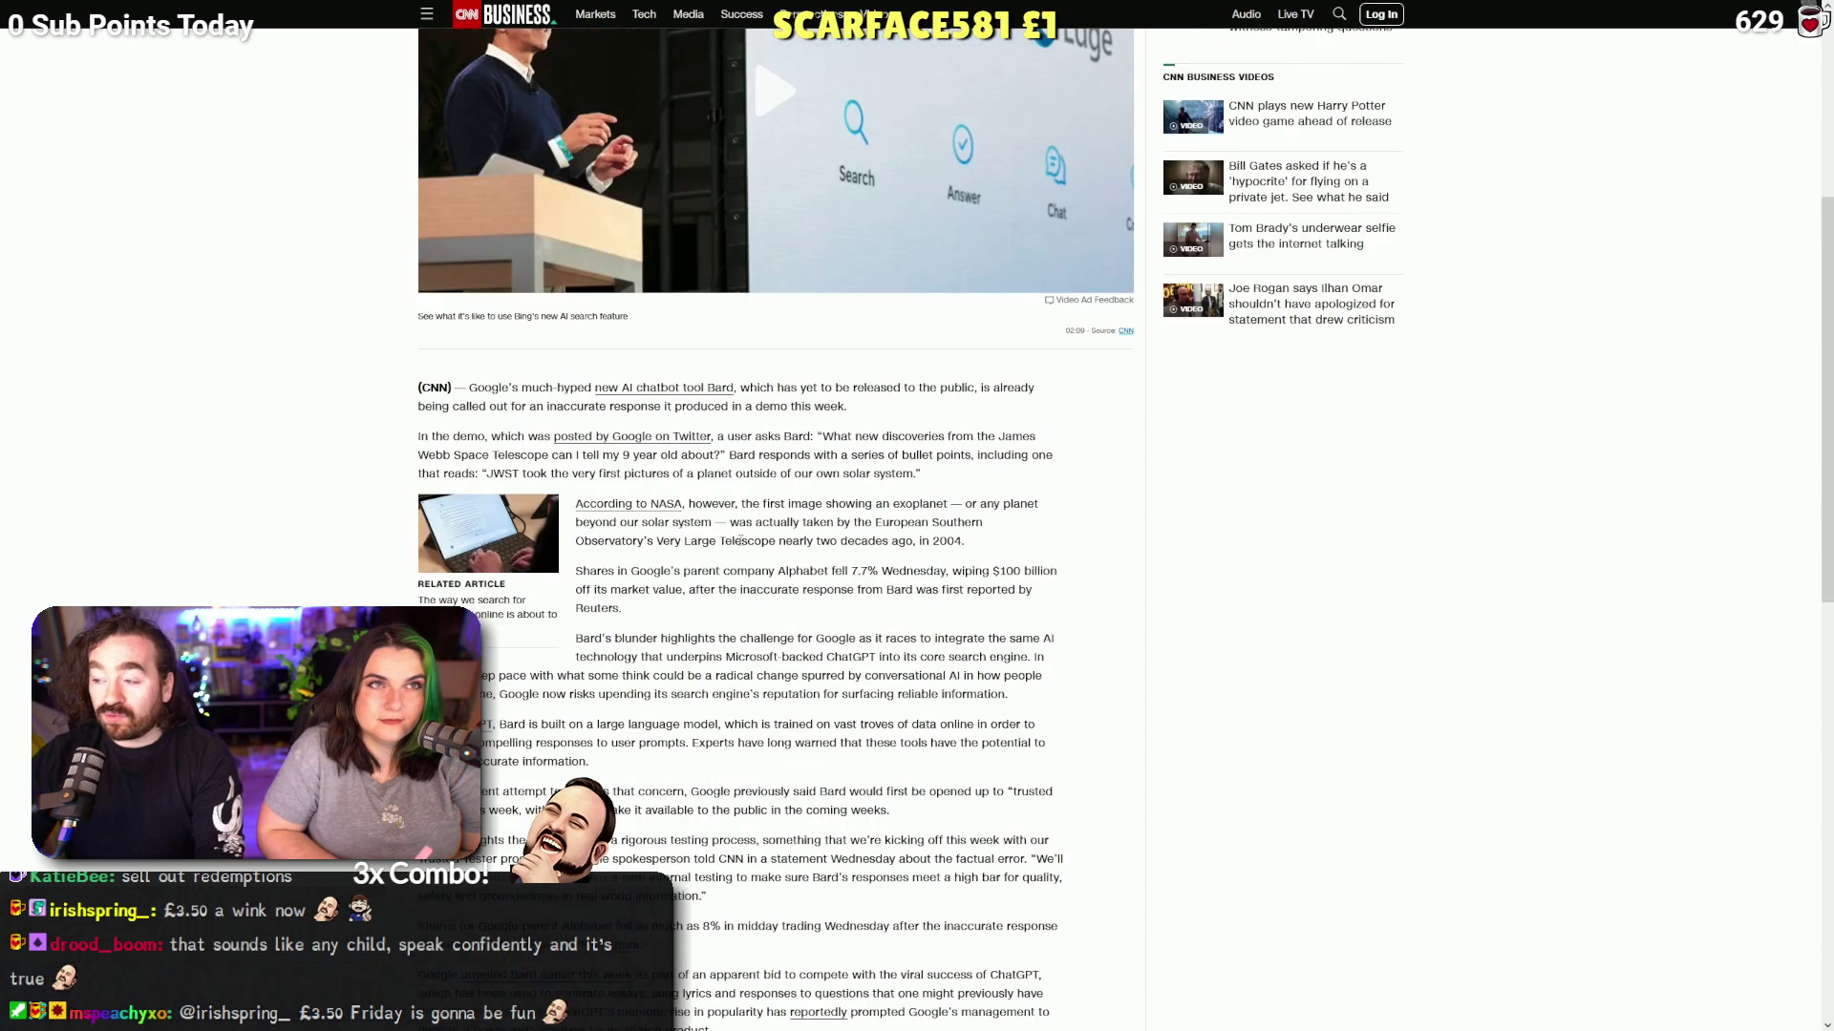
{"action": "scroll", "coordinate": [749, 542], "scroll_direction": "up", "scroll_amount": 3}
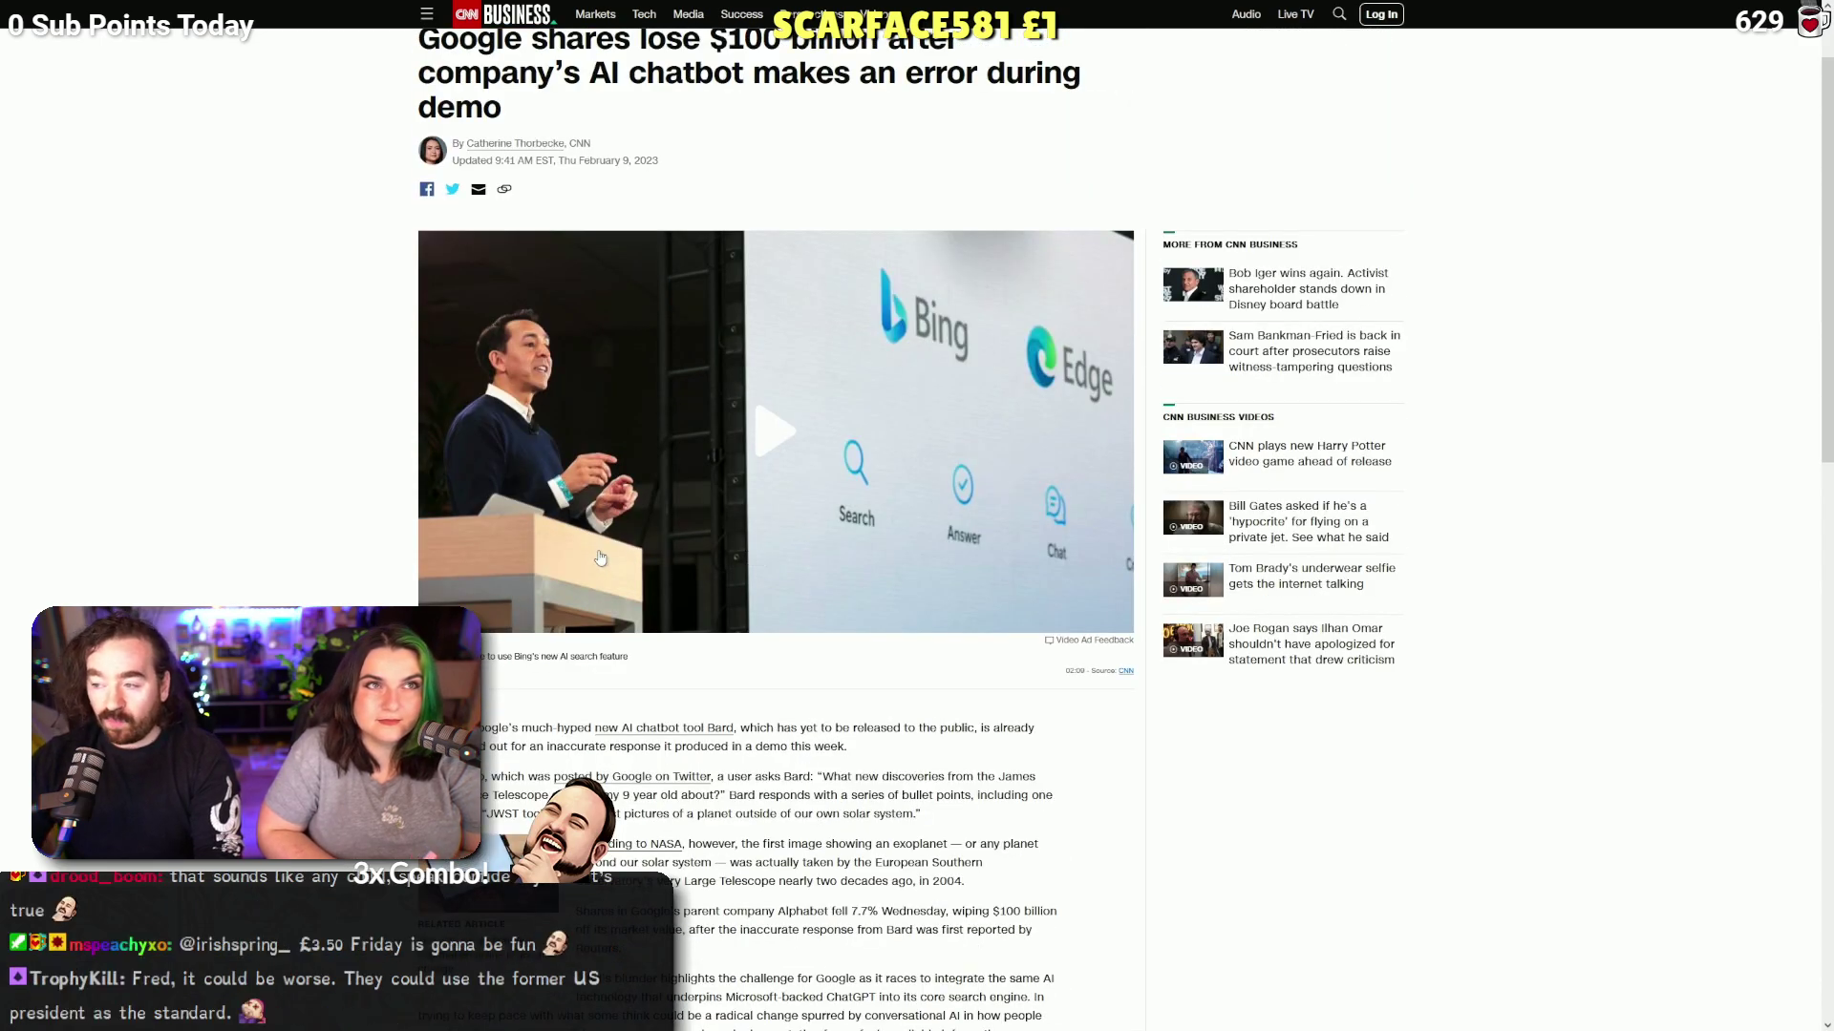
{"action": "scroll", "coordinate": [301, 560], "scroll_direction": "up", "scroll_amount": 2}
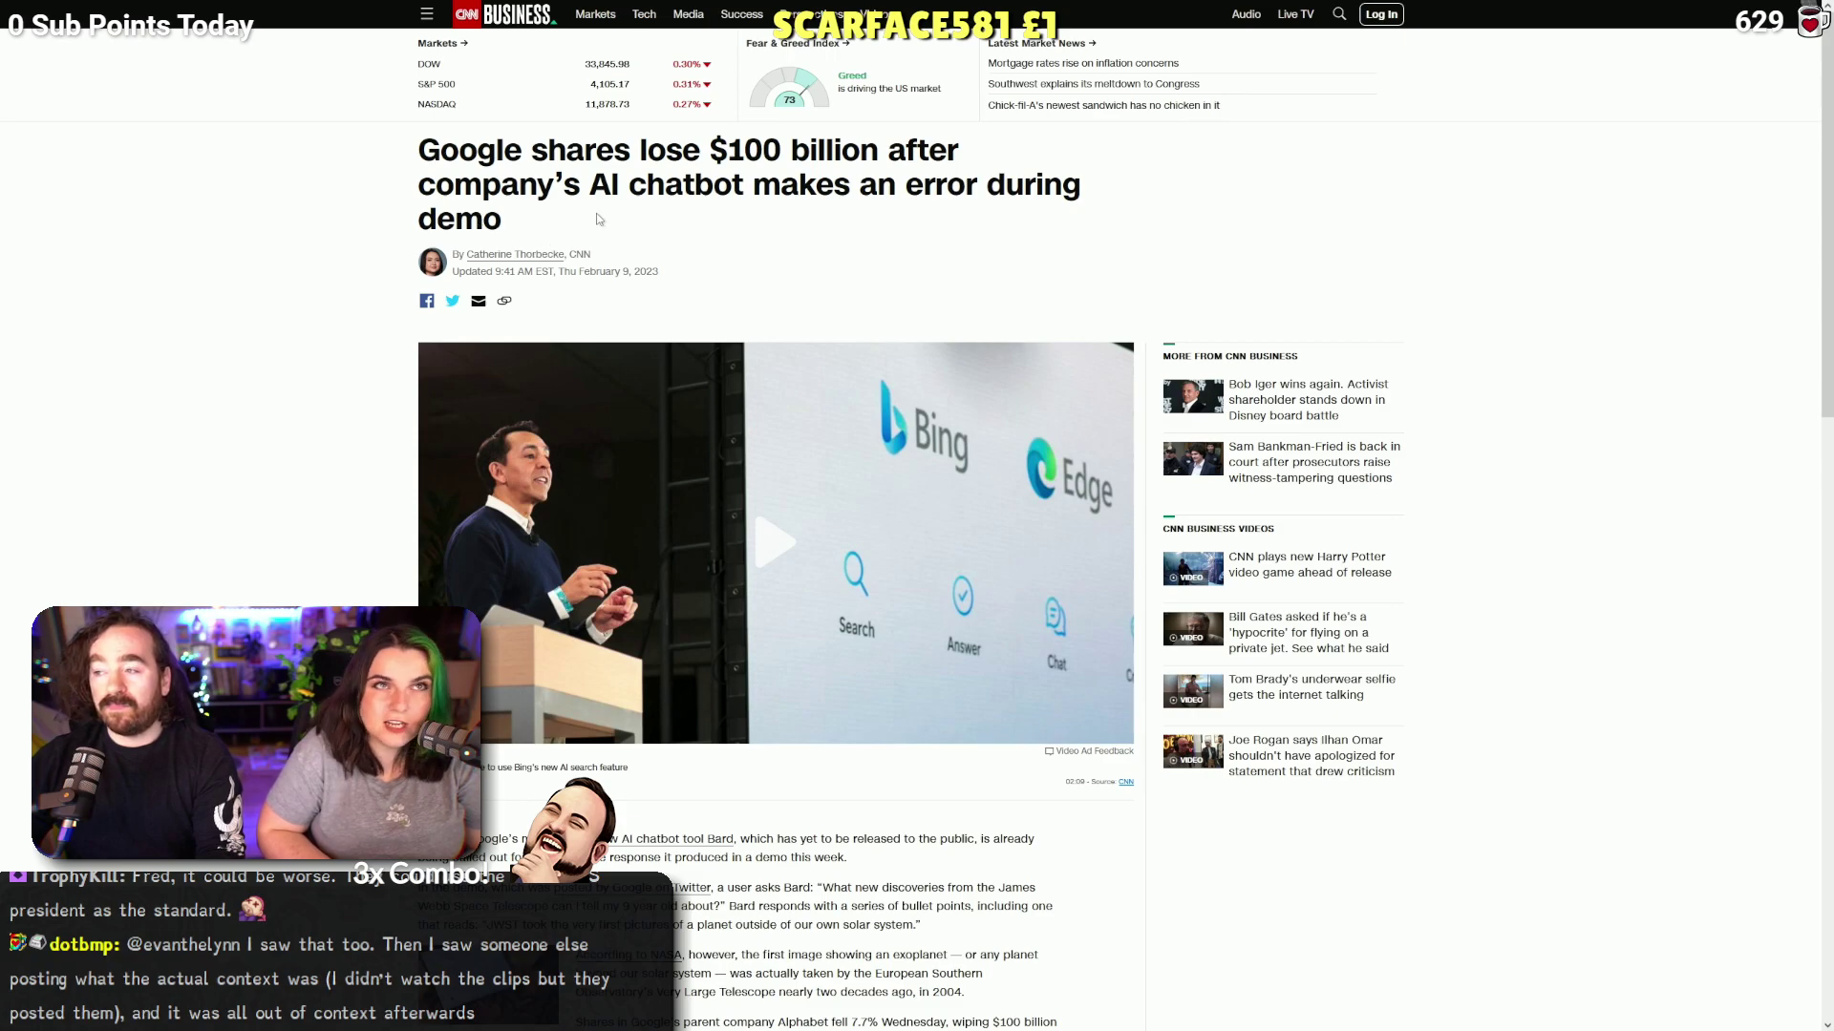
{"action": "scroll", "coordinate": [598, 219], "scroll_direction": "down", "scroll_amount": 3}
{"action": "scroll", "coordinate": [423, 391], "scroll_direction": "down", "scroll_amount": 1}
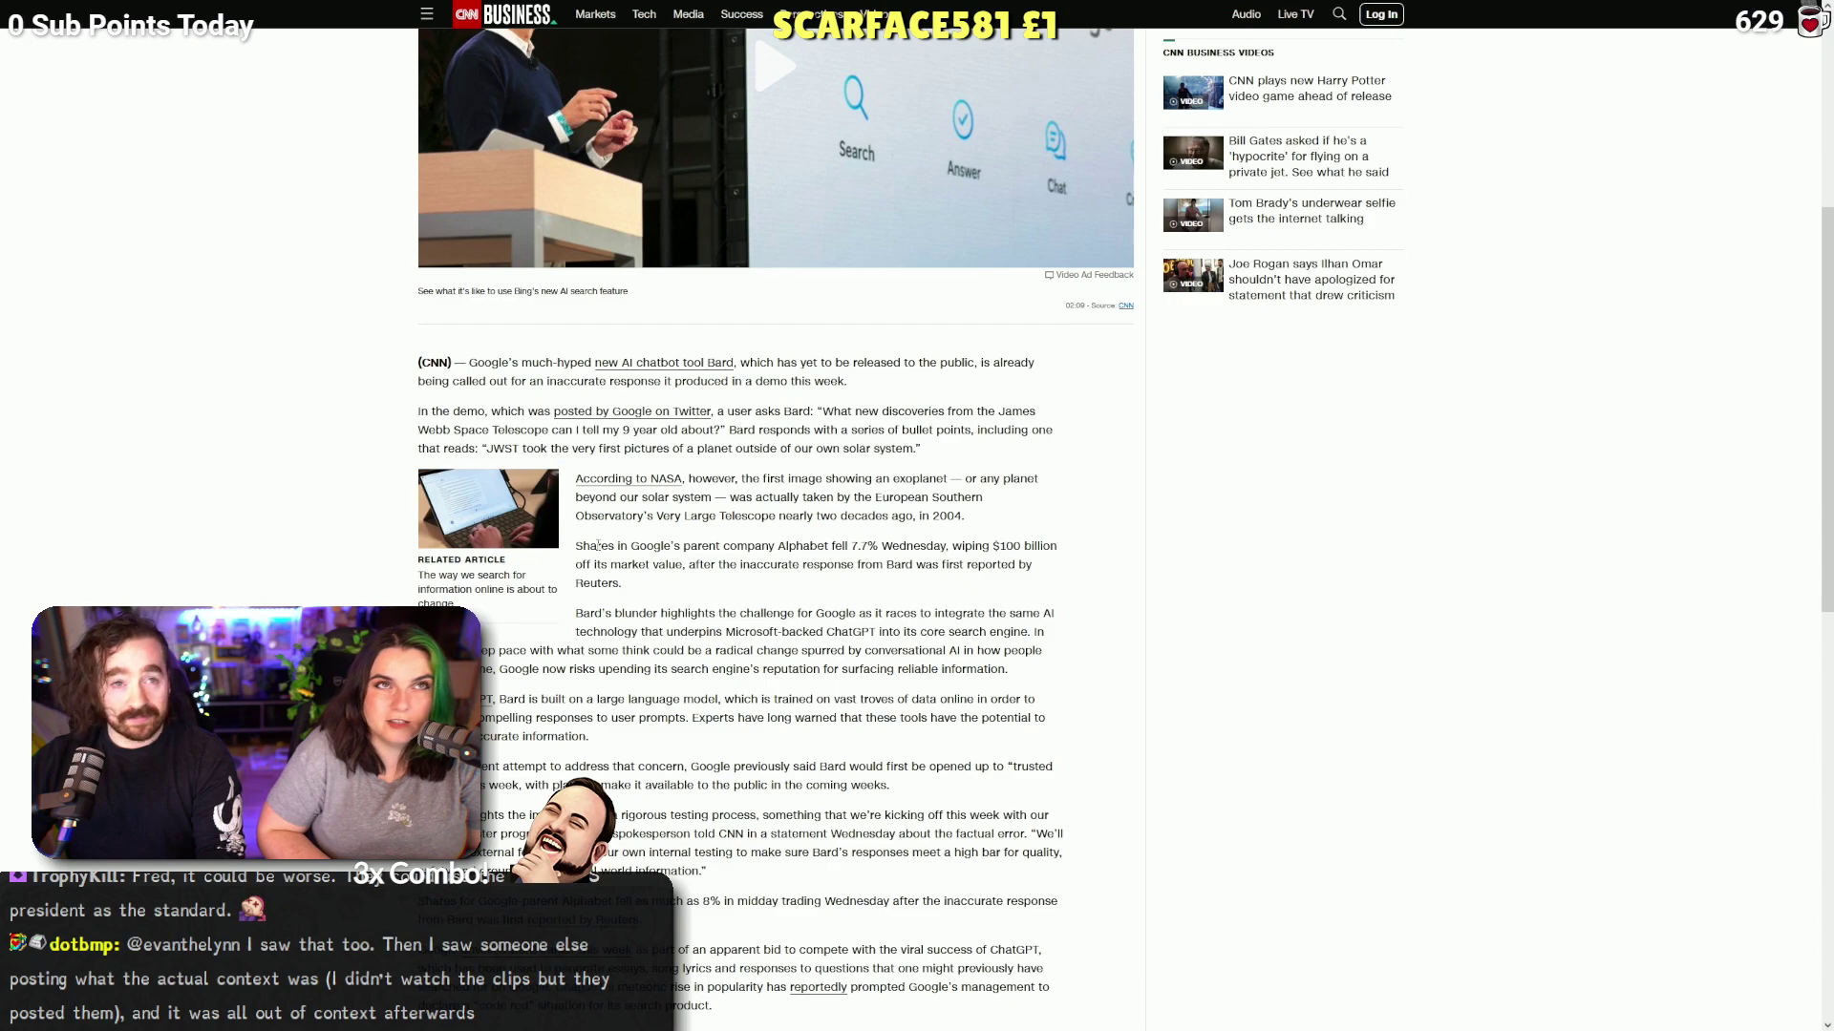
{"action": "left_click_drag", "start_coordinate": [577, 545], "coordinate": [692, 593]}
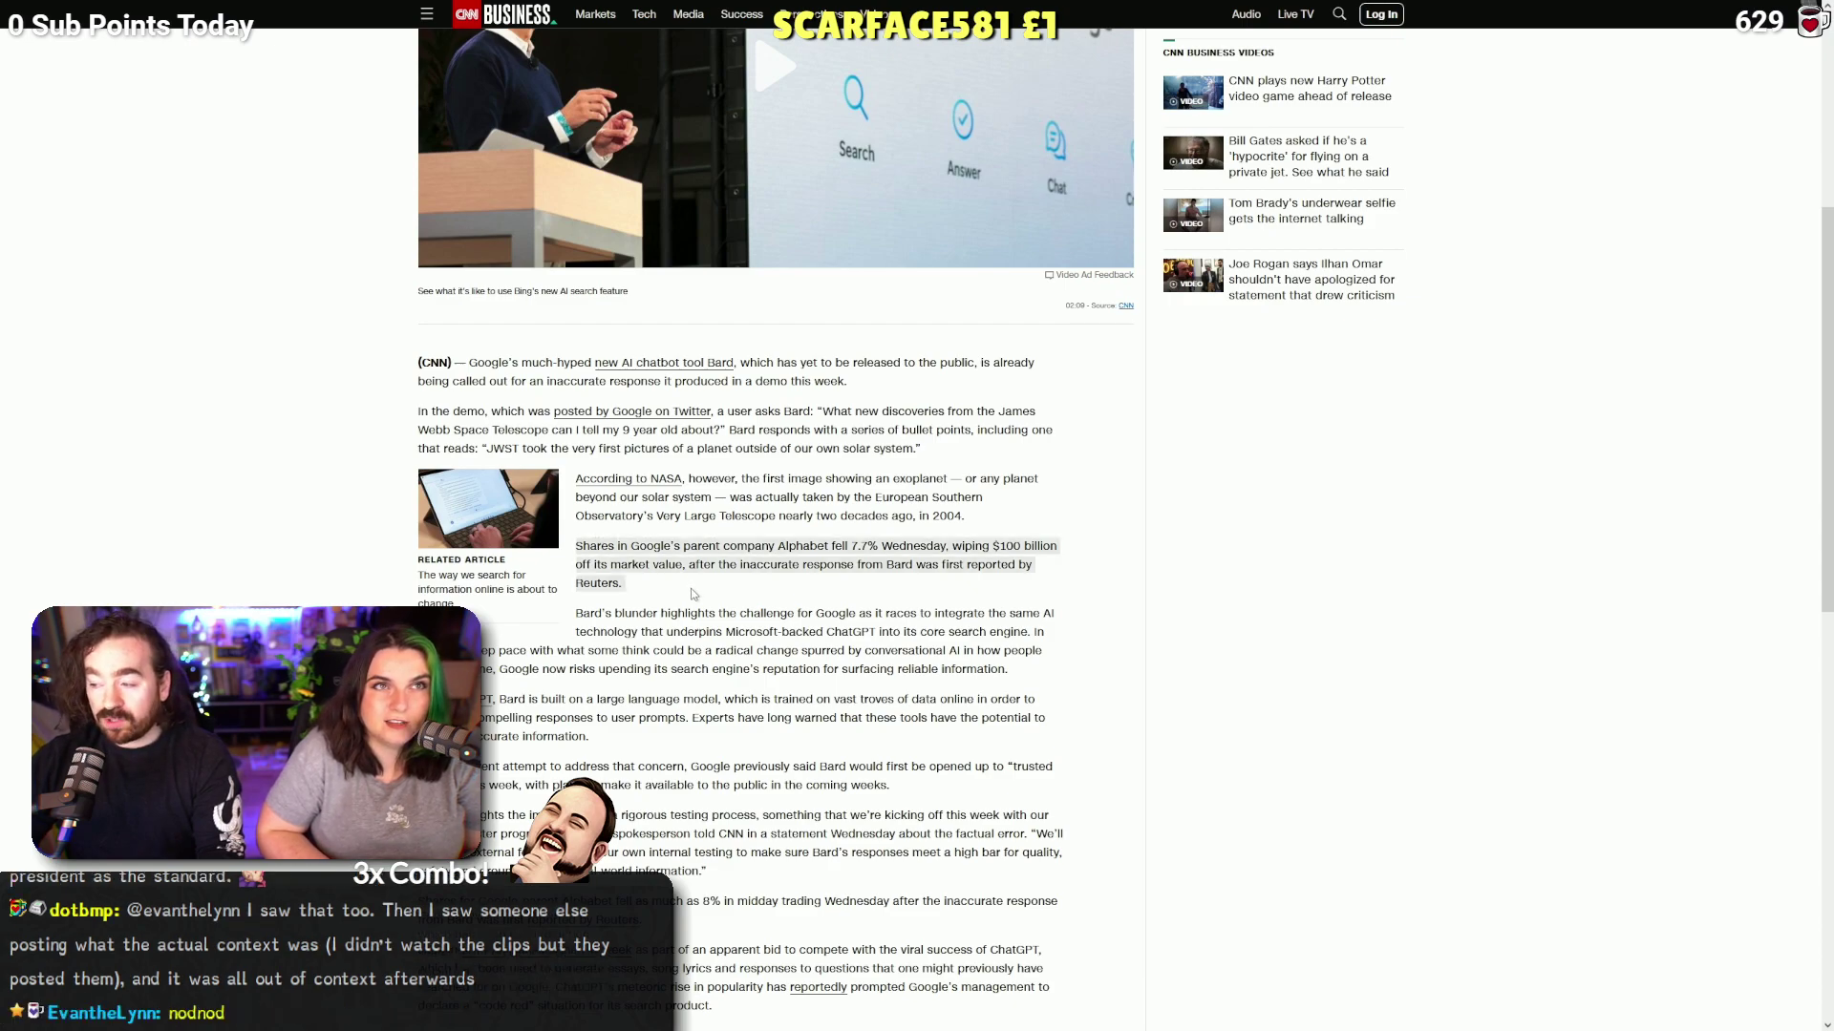